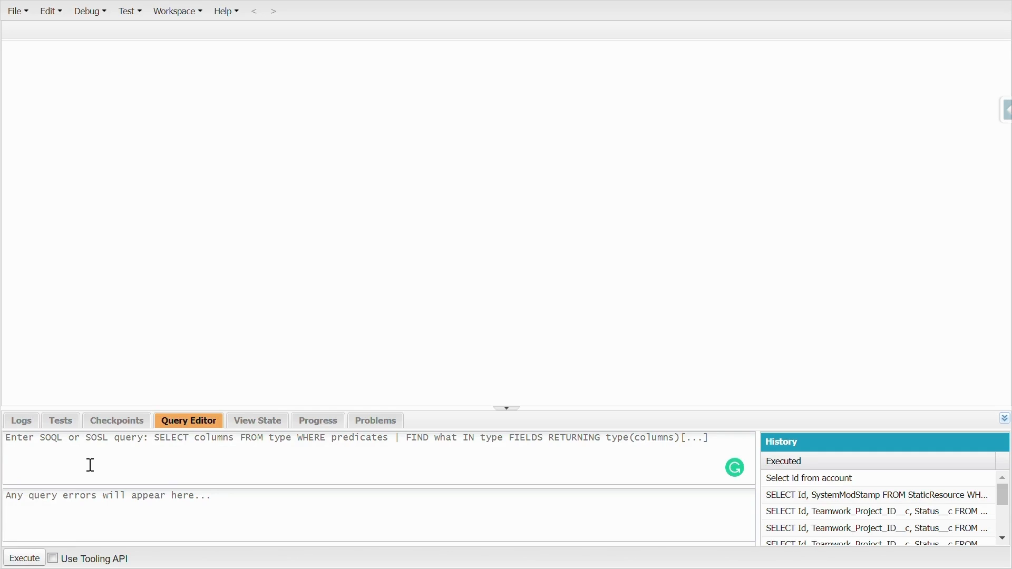
# - Begin a SOQL query with SELECT Id, Name, StageName
pyautogui.write('S')
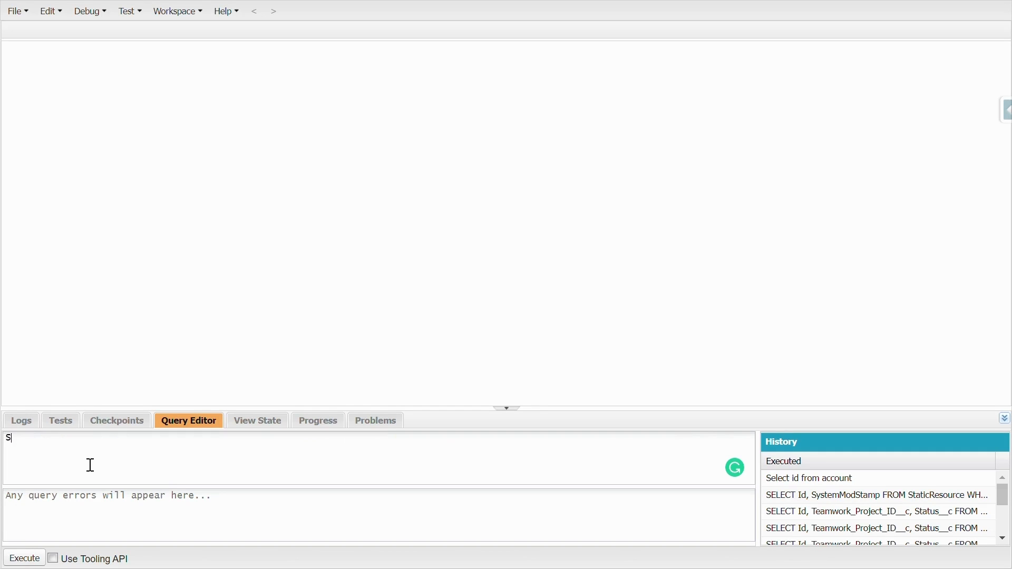
pyautogui.write('ELECT')
pyautogui.write('Id, Name')
pyautogui.write('StageName')
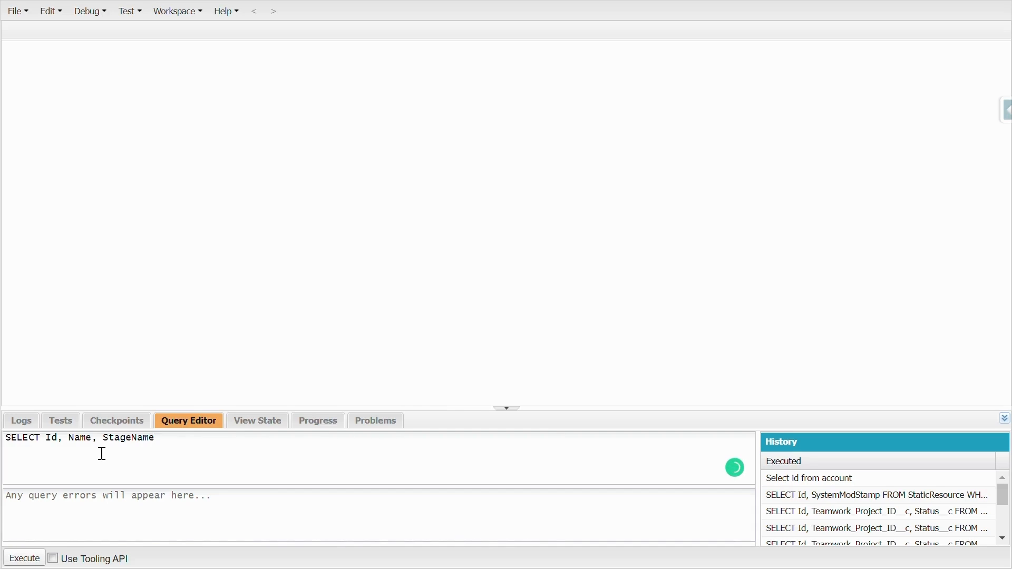
# - Complete the query with FROM Opportunity, execute it and look through the returned rows
pyautogui.write('FROM Opportunity')
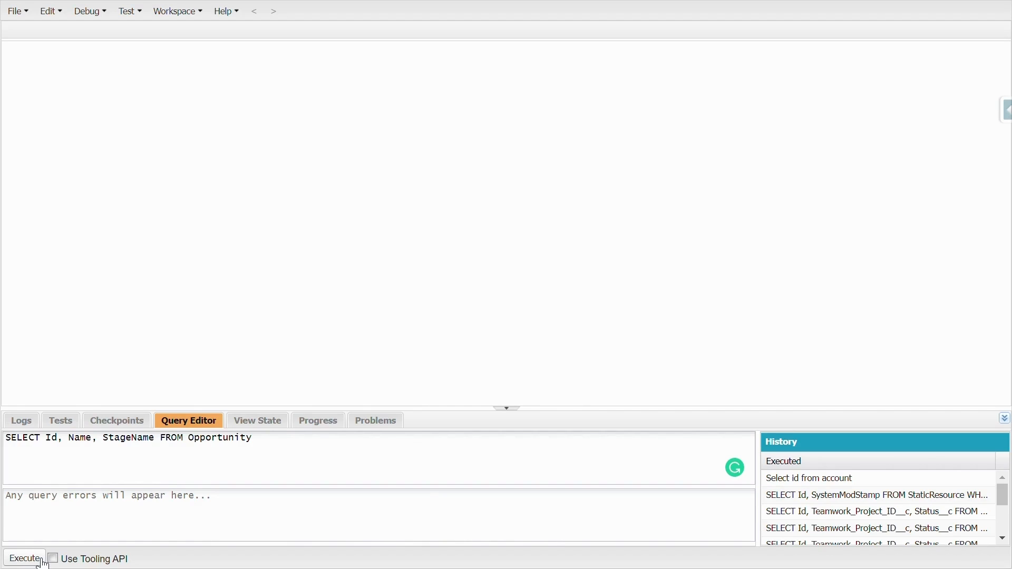
pyautogui.click(42, 562)
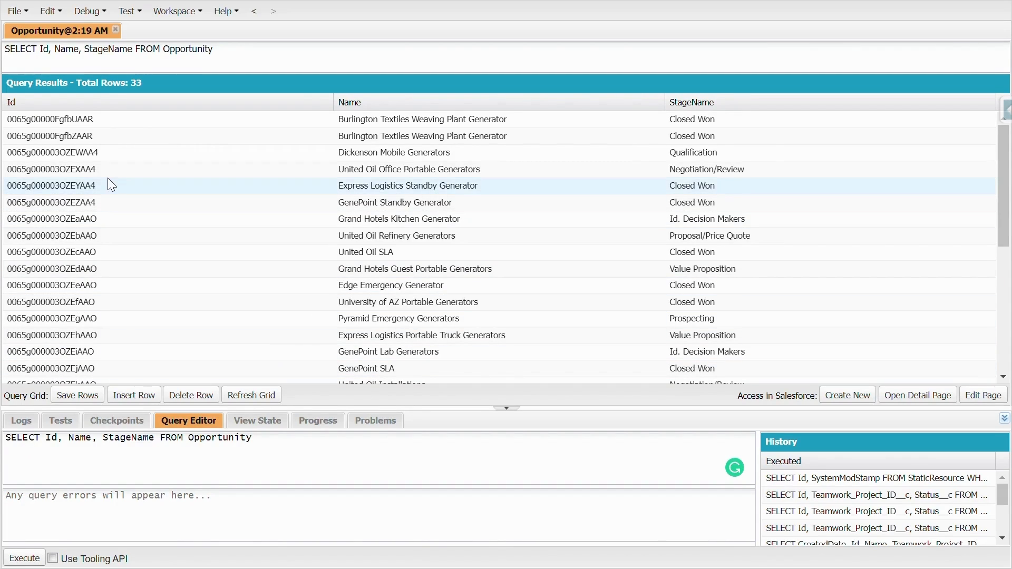
pyautogui.scroll(-2, 108, 178)
pyautogui.scroll(-3, 108, 178)
pyautogui.scroll(3, 108, 179)
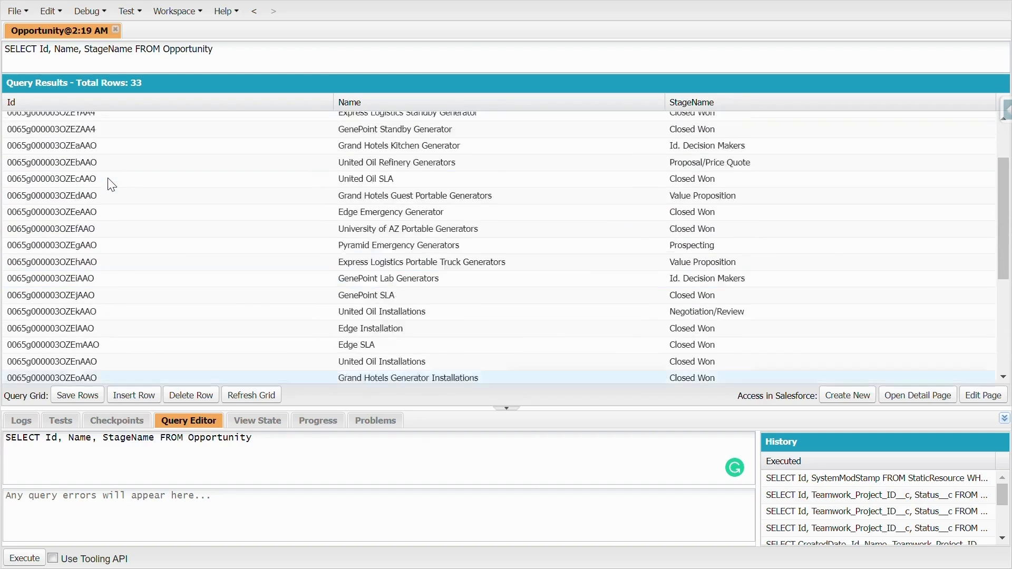
pyautogui.scroll(3, 111, 185)
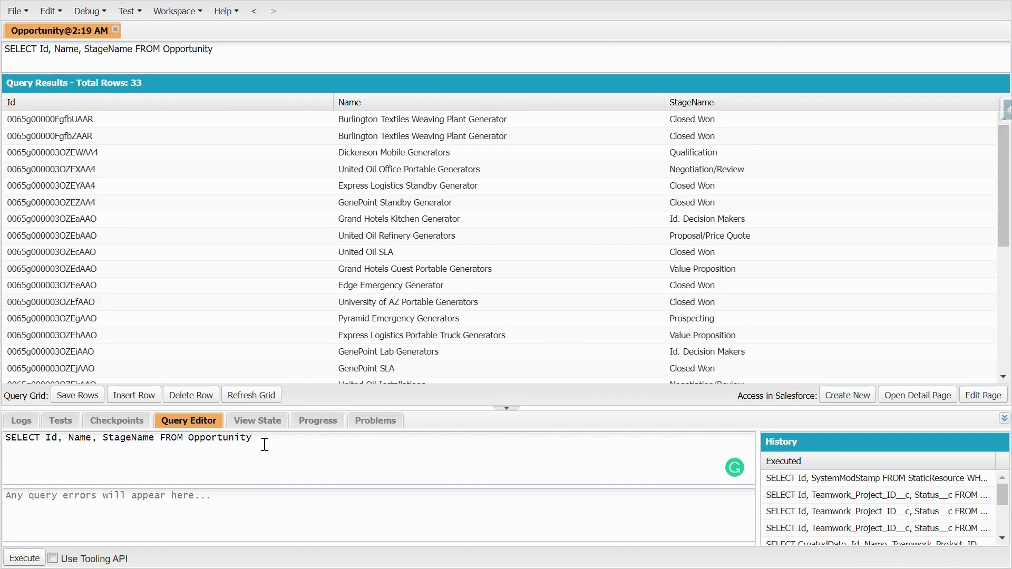
# - Replace the queried object Opportunity with TW_Project__c in the query text
pyautogui.press('BackSpace')
pyautogui.press('BackSpace')
pyautogui.press('BackSpace')
pyautogui.press('BackSpace')
pyautogui.press('BackSpace')
pyautogui.press('BackSpace')
pyautogui.press('BackSpace')
pyautogui.press('BackSpace')
pyautogui.press('BackSpace')
pyautogui.press('BackSpace')
pyautogui.press('BackSpace')
pyautogui.write('TW_Project__c')
# - Replace the StageName field with Status__c in the query and execute it on TW_Project__c
pyautogui.press('BackSpace')
pyautogui.press('BackSpace')
pyautogui.press('BackSpace')
pyautogui.press('BackSpace')
pyautogui.press('BackSpace')
pyautogui.press('BackSpace')
pyautogui.press('BackSpace')
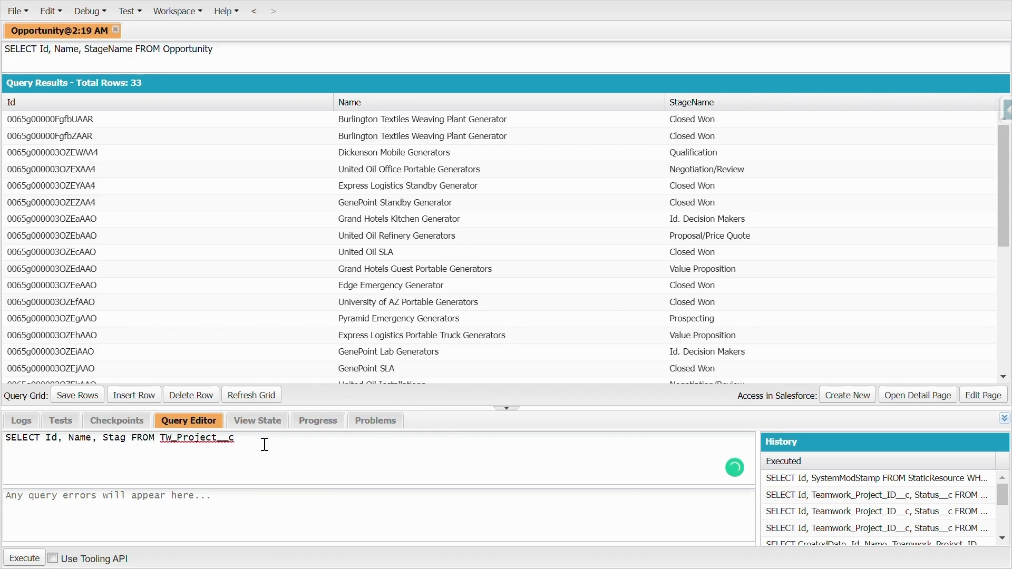
pyautogui.press('BackSpace')
pyautogui.press('BackSpace')
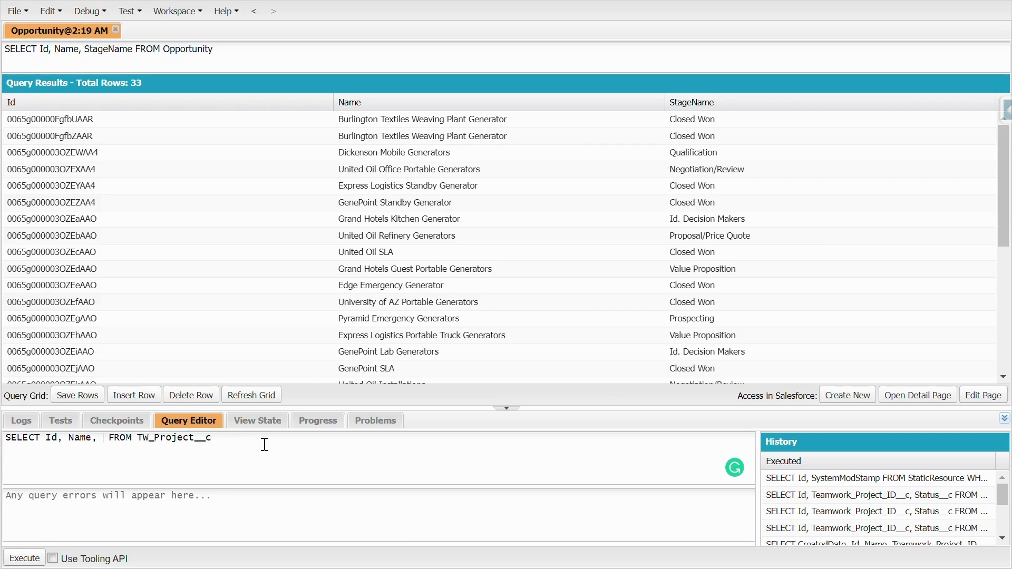
pyautogui.write('Stat')
pyautogui.write('us')
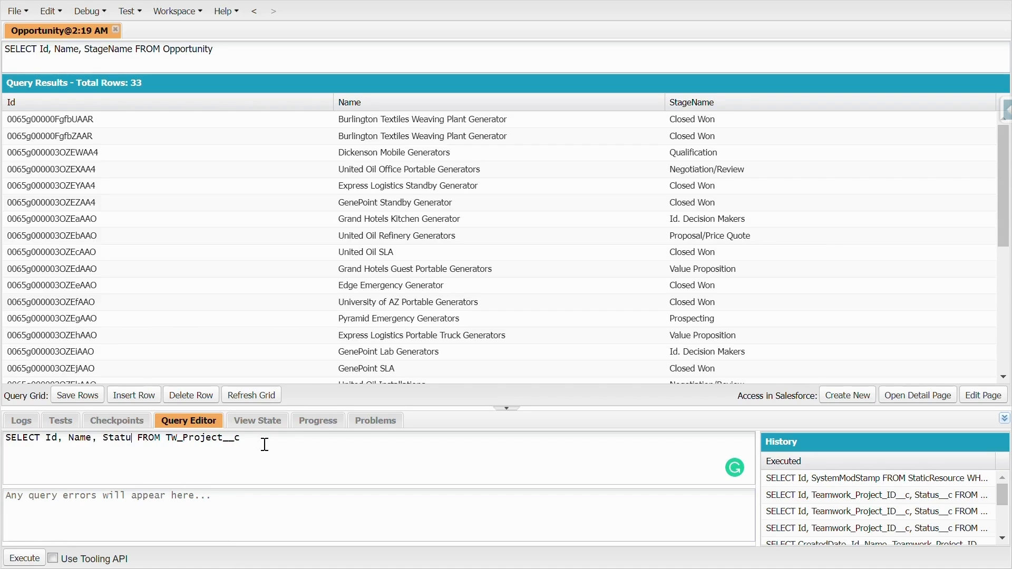
pyautogui.write('__')
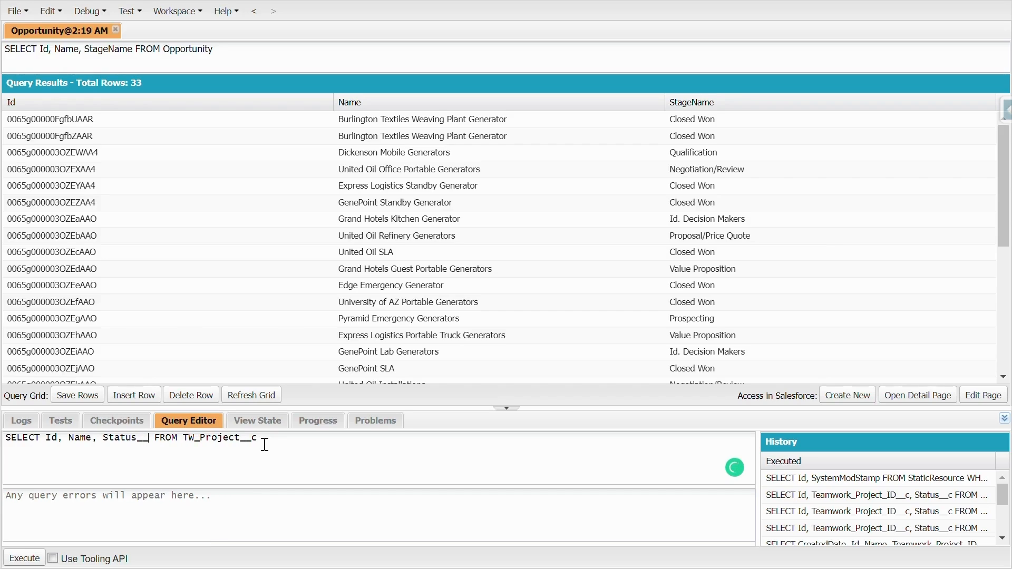
pyautogui.write('c')
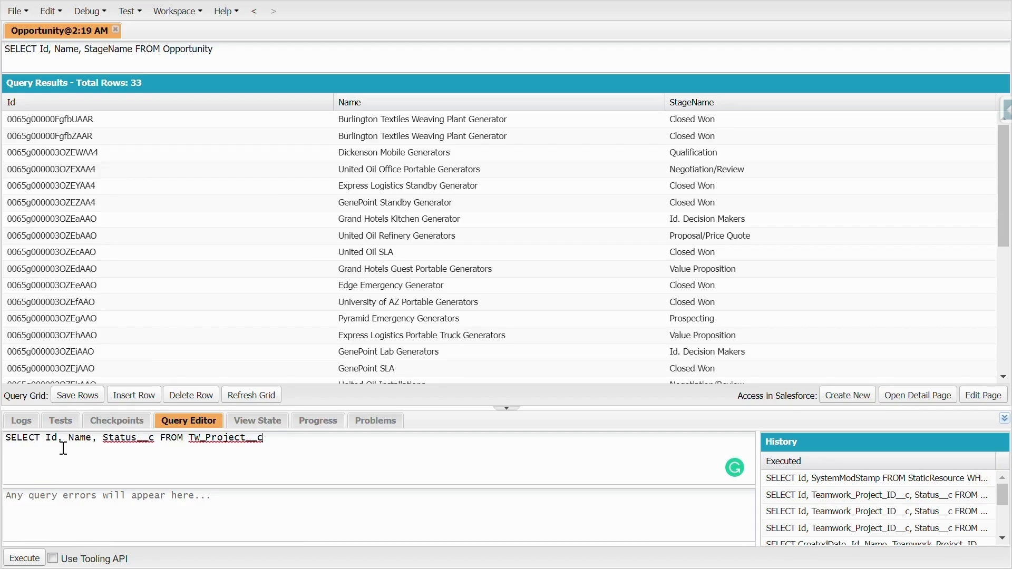
pyautogui.click(23, 560)
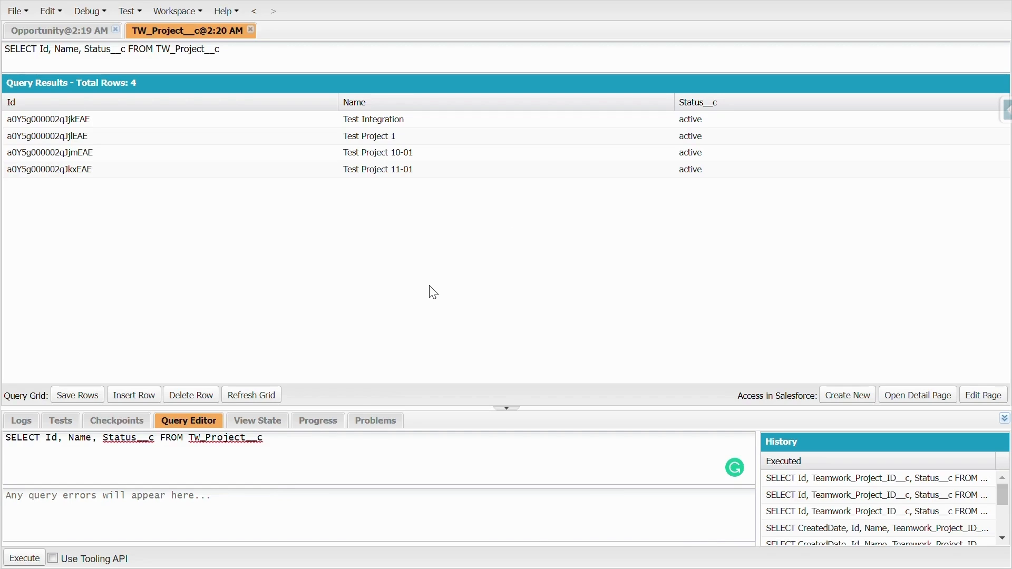
# - Find and open the Account.obj resource to list the Account object's fields
pyautogui.hotkey('ctrl', 'shift', 'o')
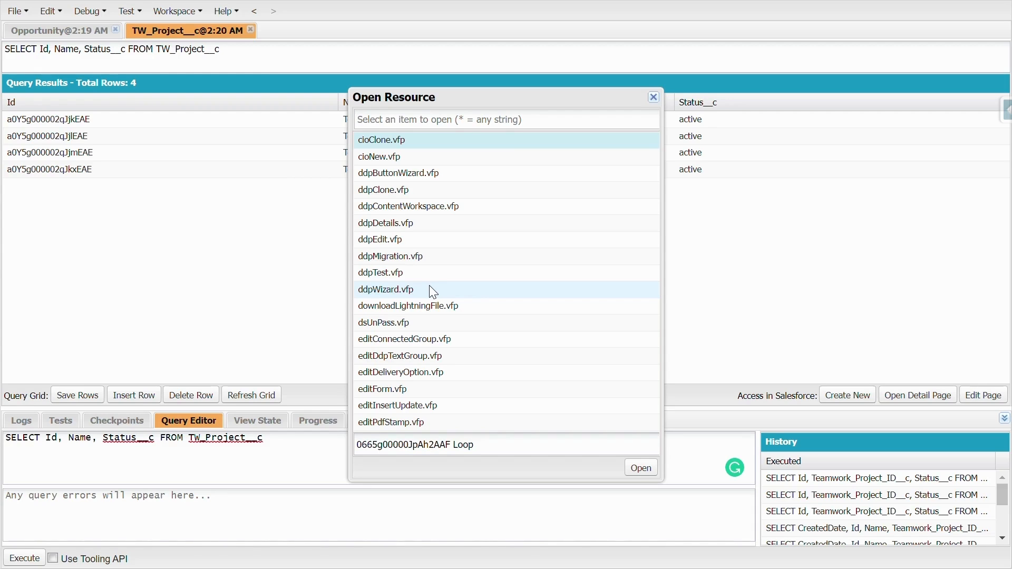
pyautogui.write('Accou')
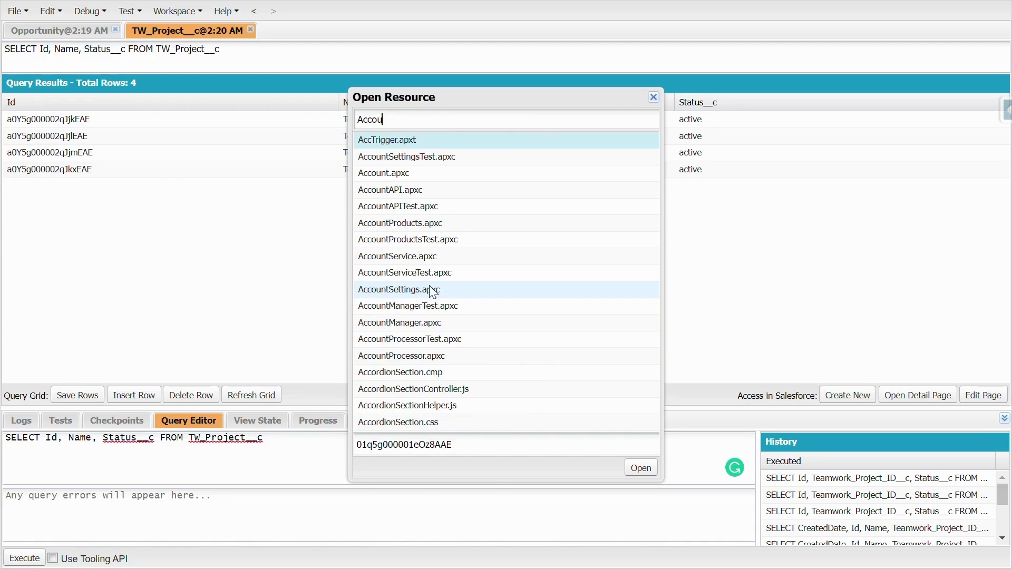
pyautogui.write('nt.ob')
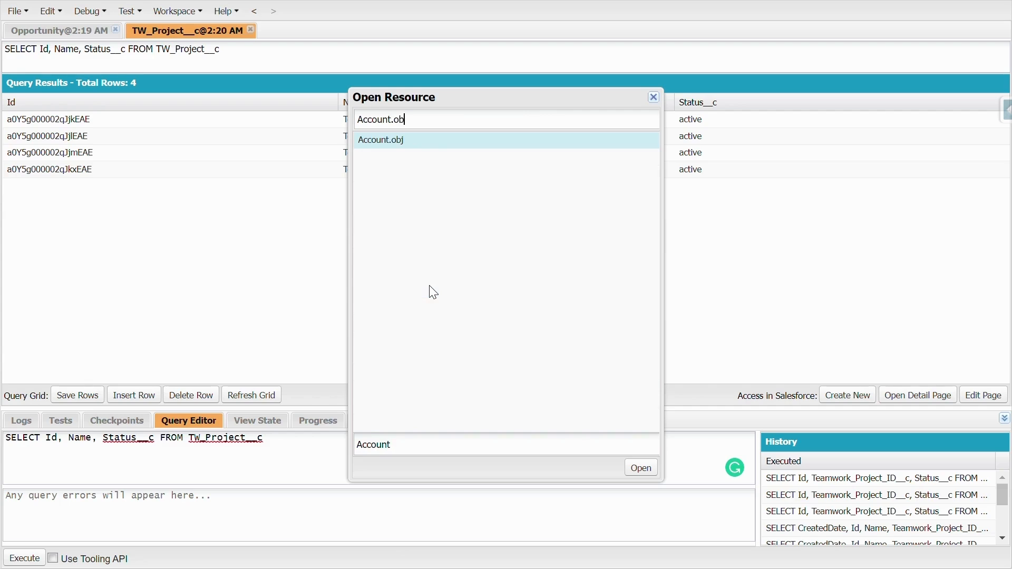
pyautogui.doubleClick(422, 139)
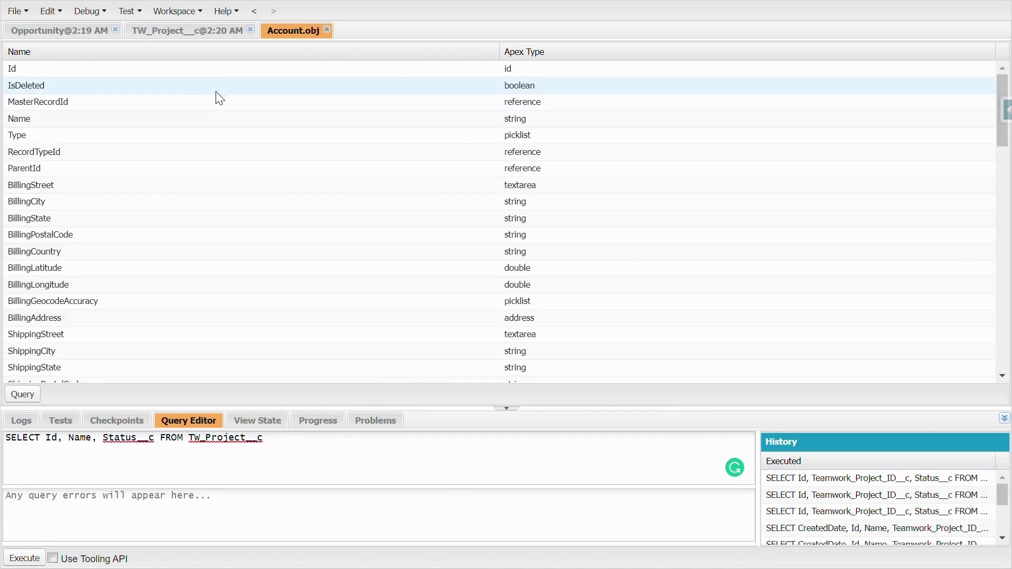
pyautogui.click(210, 69)
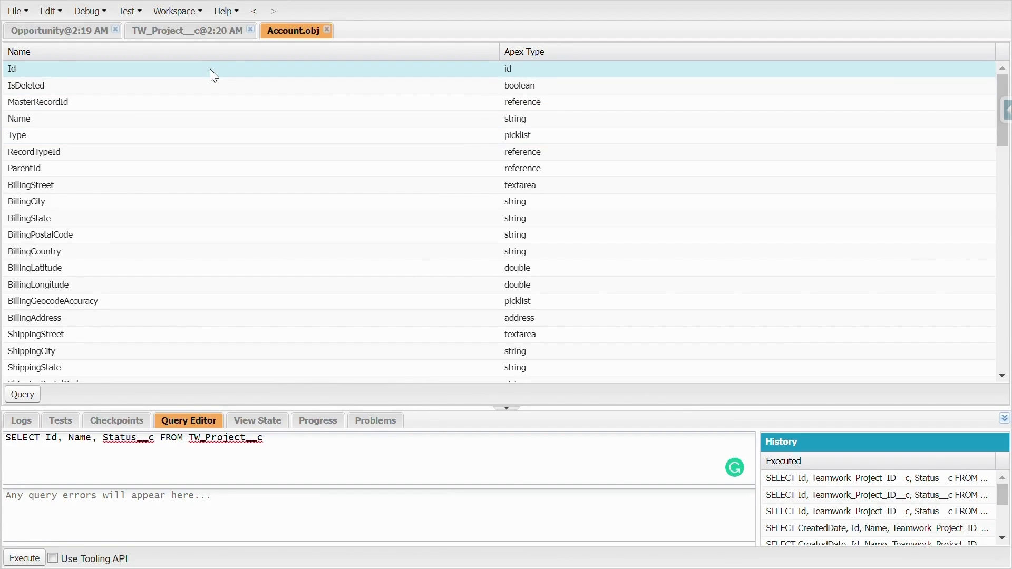
pyautogui.keyDown('ctrl'); pyautogui.click(128, 117); pyautogui.keyUp('ctrl')
pyautogui.keyDown('ctrl'); pyautogui.click(110, 135); pyautogui.keyUp('ctrl')
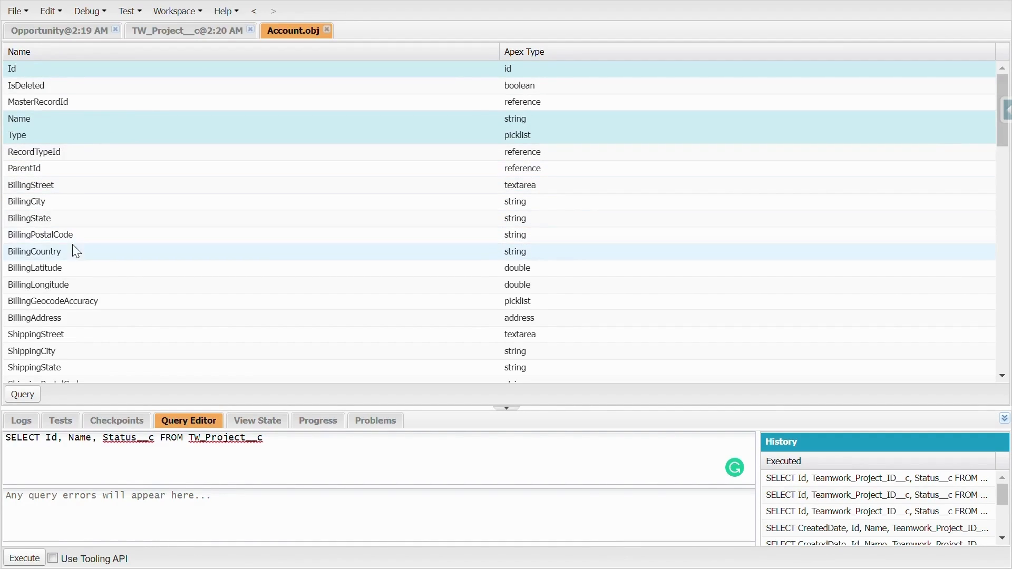
pyautogui.click(63, 295)
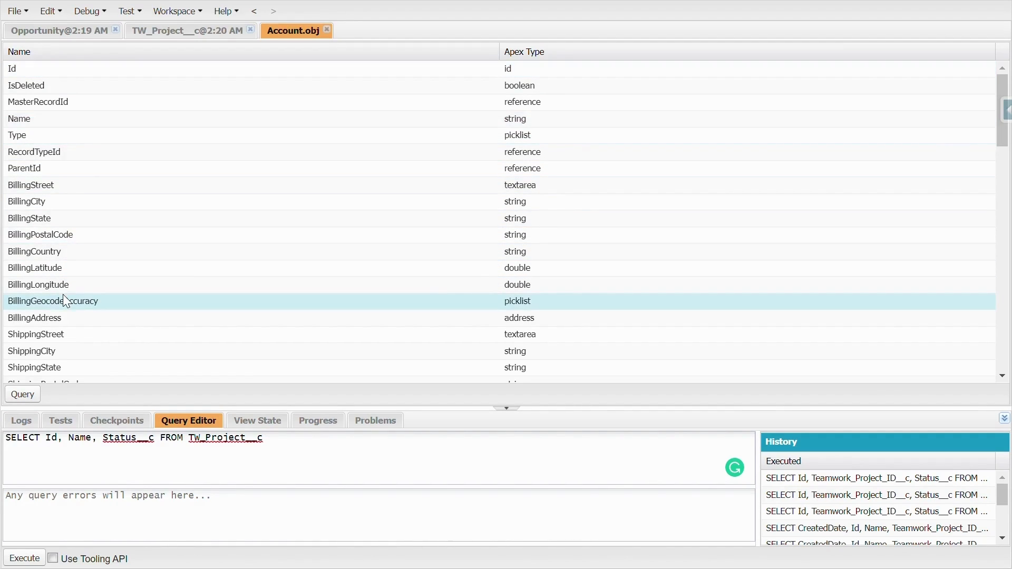
# - Select only the Account fields Id, Name, Type, BillingStreet, BillingCity, BillingState, BillingPostalCode and BillingCountry, leaving BillingGeocodeAccuracy unselected
pyautogui.keyDown('ctrl'); pyautogui.click(40, 65); pyautogui.keyUp('ctrl')
pyautogui.keyDown('ctrl'); pyautogui.click(29, 121); pyautogui.keyUp('ctrl')
pyautogui.keyDown('ctrl'); pyautogui.click(20, 185); pyautogui.keyUp('ctrl')
pyautogui.keyDown('ctrl'); pyautogui.click(19, 203); pyautogui.keyUp('ctrl')
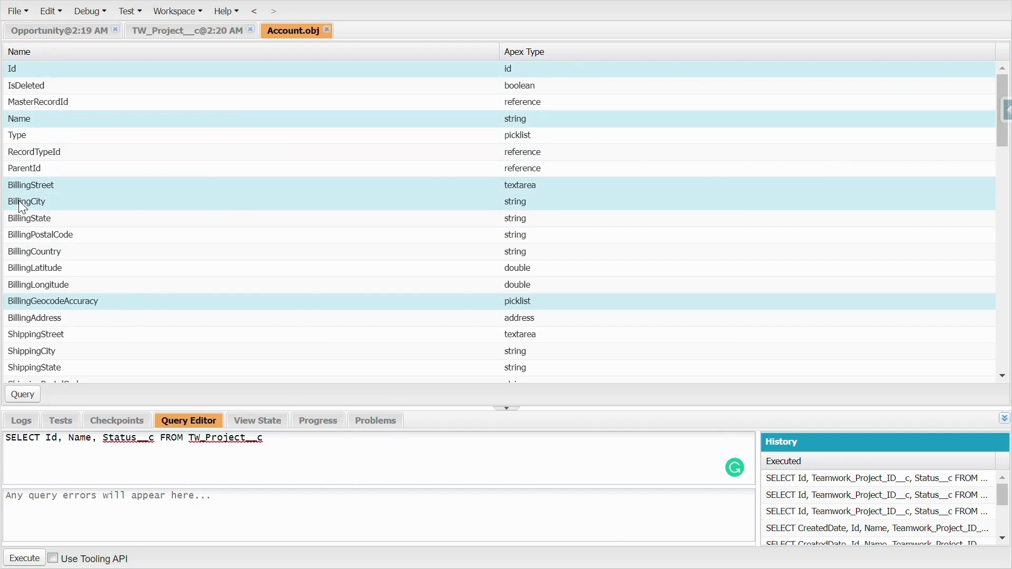
pyautogui.keyDown('ctrl'); pyautogui.click(19, 219); pyautogui.keyUp('ctrl')
pyautogui.keyDown('ctrl'); pyautogui.click(20, 235); pyautogui.keyUp('ctrl')
pyautogui.keyDown('ctrl'); pyautogui.click(19, 252); pyautogui.keyUp('ctrl')
pyautogui.keyDown('ctrl'); pyautogui.click(20, 300); pyautogui.keyUp('ctrl')
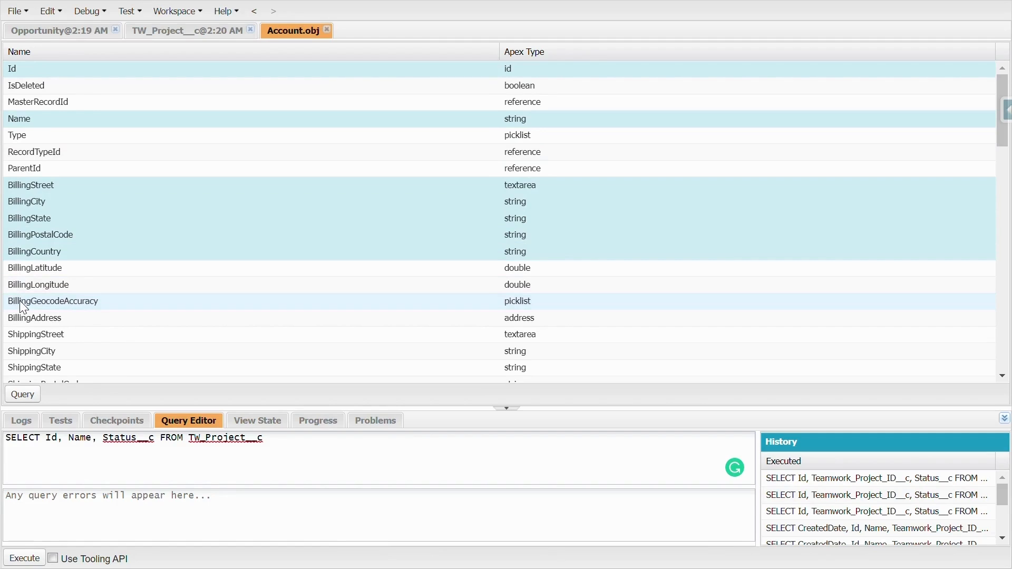
pyautogui.keyDown('ctrl'); pyautogui.click(144, 137); pyautogui.keyUp('ctrl')
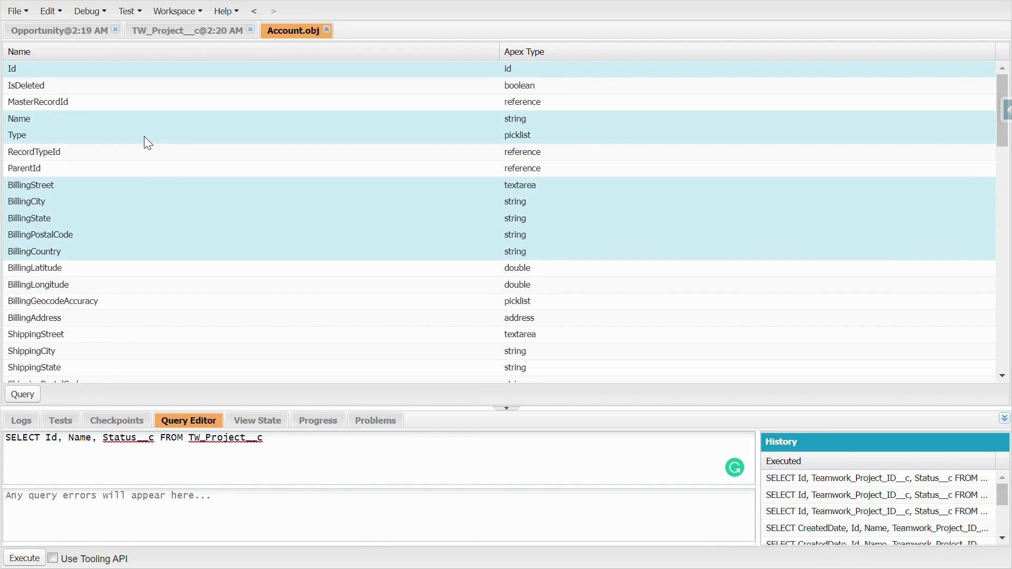
# - Generate a query from the selected Account fields and execute it
pyautogui.click(17, 402)
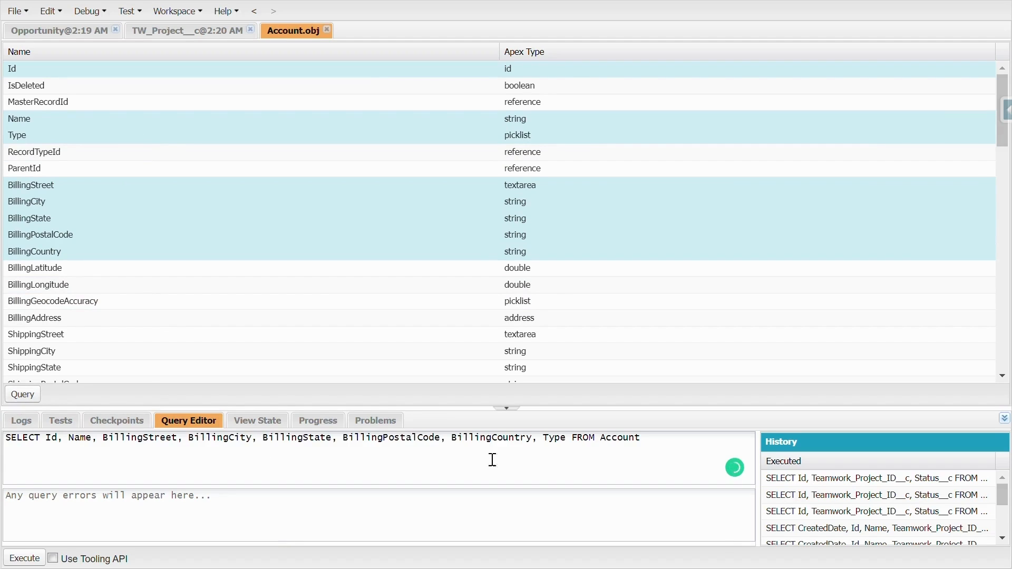
pyautogui.click(287, 445)
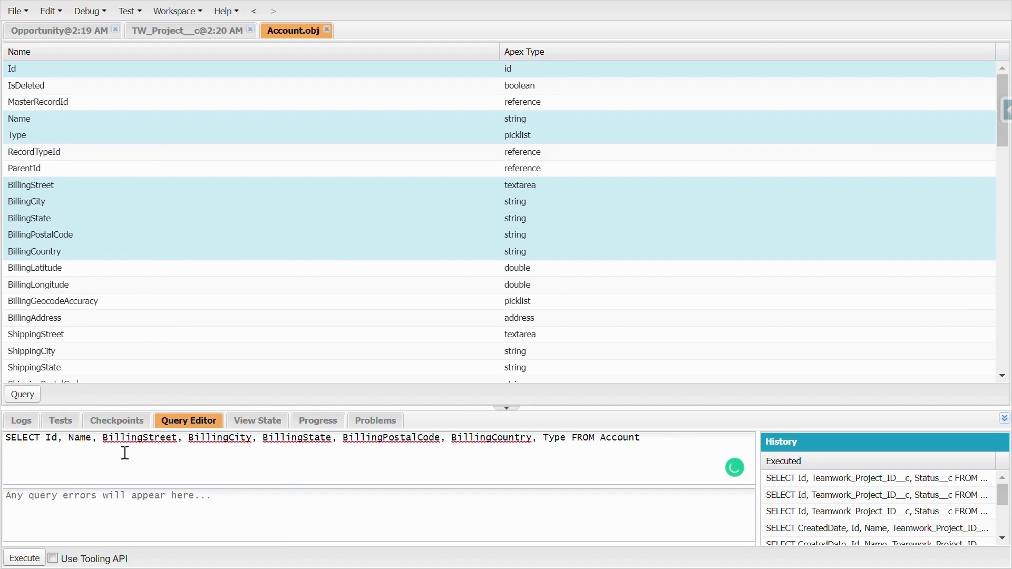
pyautogui.doubleClick(648, 451)
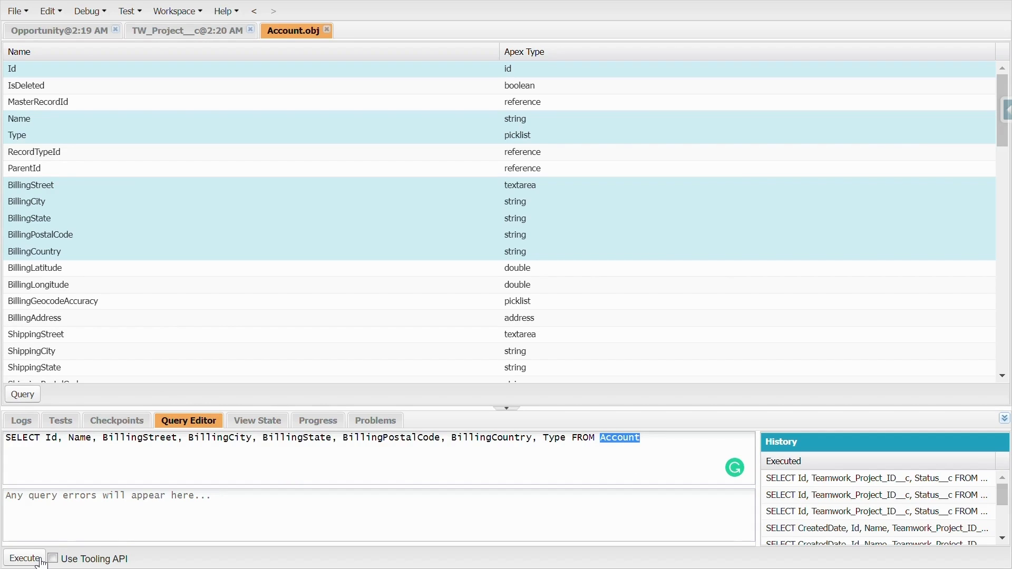
pyautogui.click(40, 560)
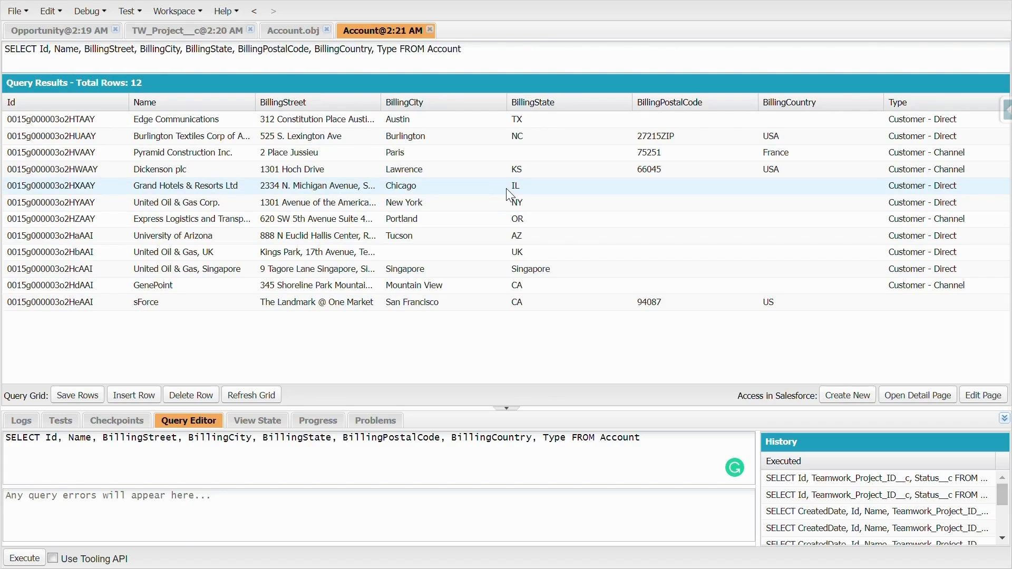
# - Search the resources for TW_Proje and open TW_Project__c.obj
pyautogui.hotkey('ctrl', 'shift', 'r')
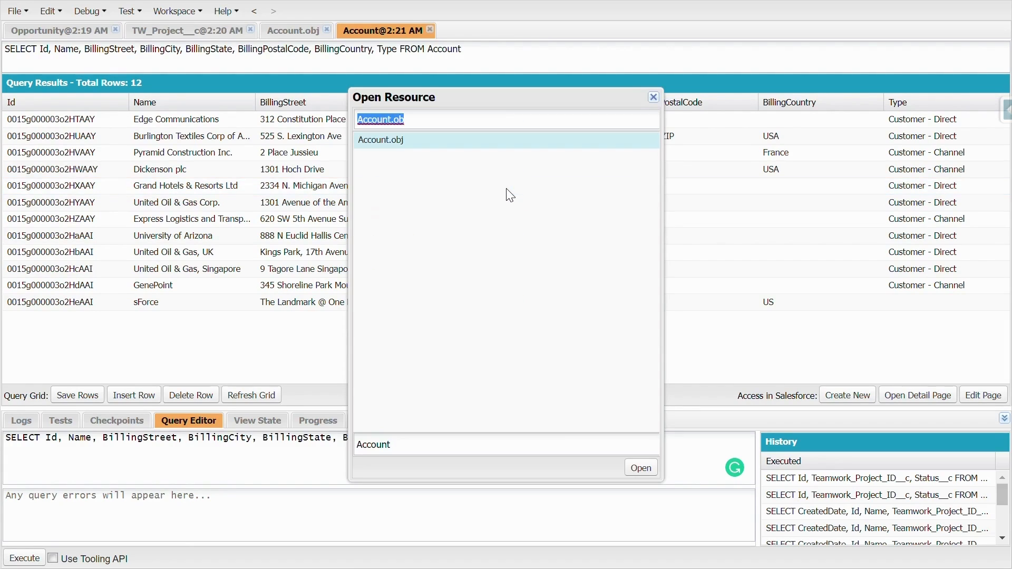
pyautogui.write('TW')
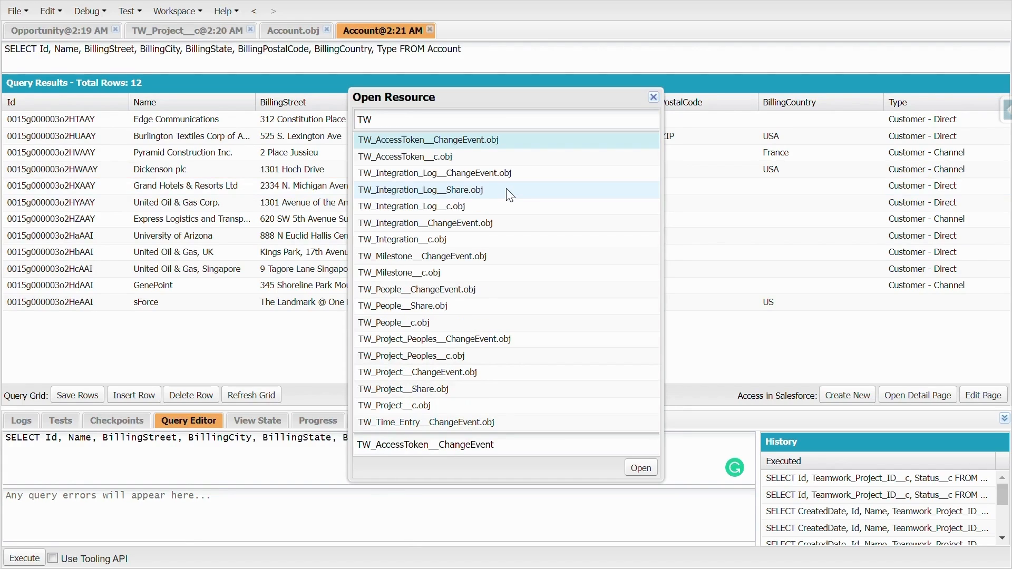
pyautogui.write('_Proje')
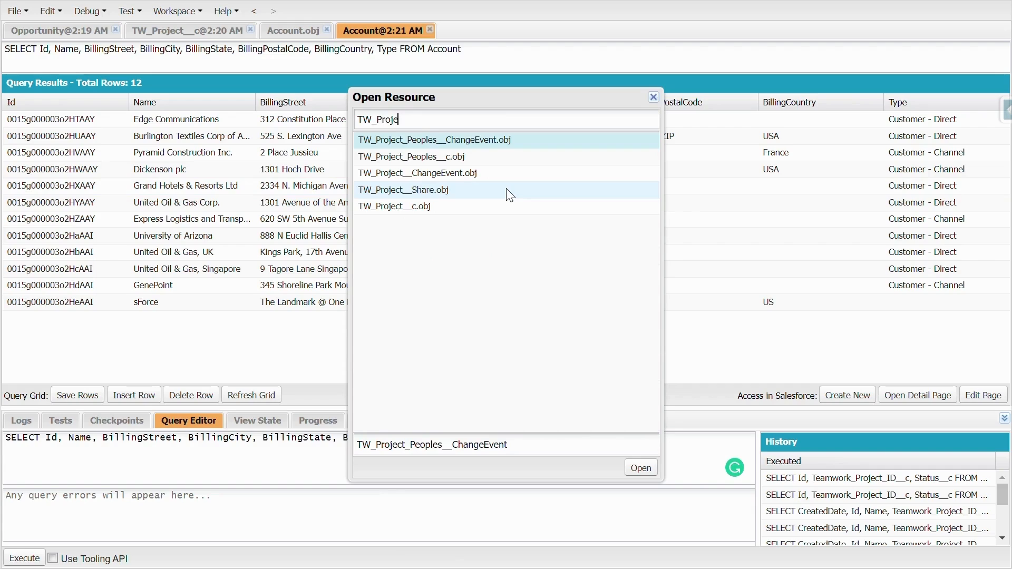
pyautogui.click(455, 203)
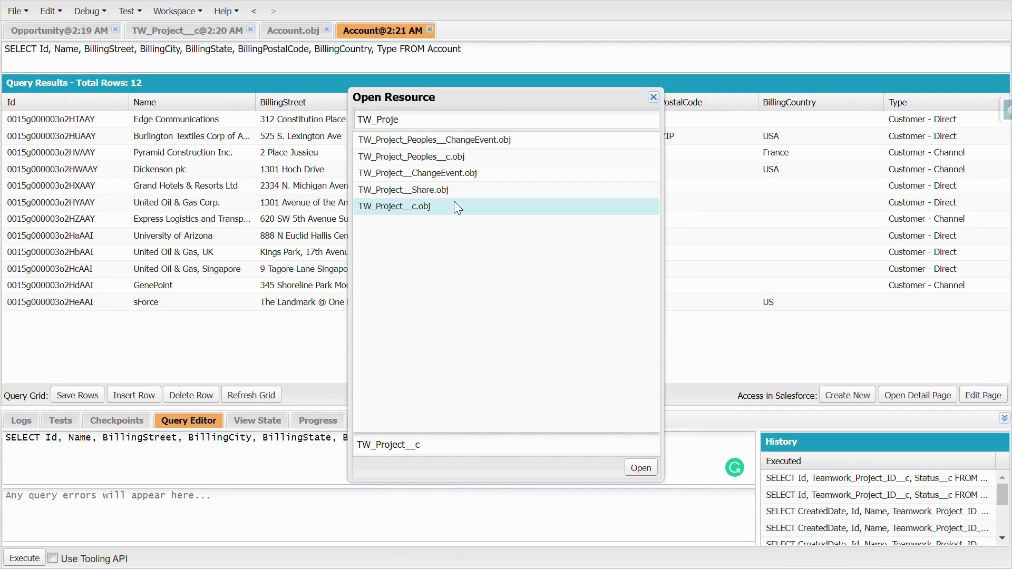
pyautogui.doubleClick(454, 204)
# - Generate a query from the TW_Project__c fields Id, Name, Status__c, Start_Date__c, End_Date__c and Category__c, and execute it
pyautogui.click(222, 68)
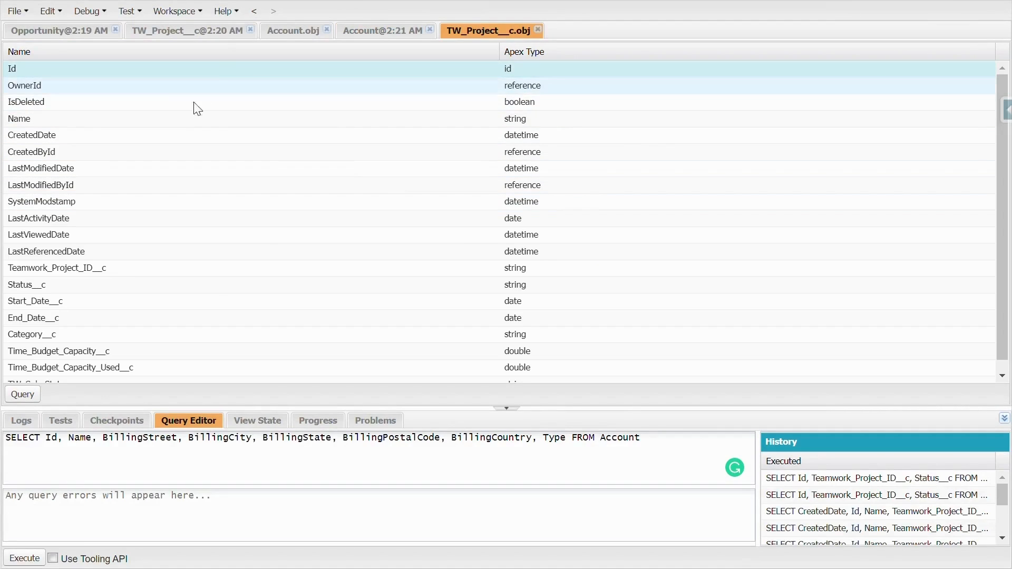
pyautogui.keyDown('ctrl'); pyautogui.click(177, 120); pyautogui.keyUp('ctrl')
pyautogui.keyDown('ctrl'); pyautogui.click(90, 285); pyautogui.keyUp('ctrl')
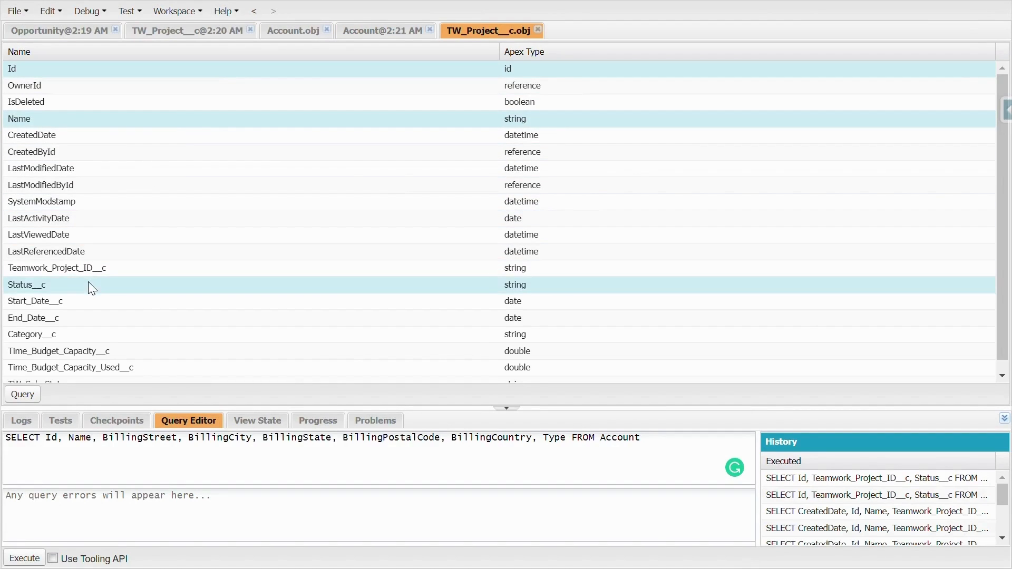
pyautogui.keyDown('ctrl'); pyautogui.click(78, 296); pyautogui.keyUp('ctrl')
pyautogui.keyDown('ctrl'); pyautogui.click(65, 317); pyautogui.keyUp('ctrl')
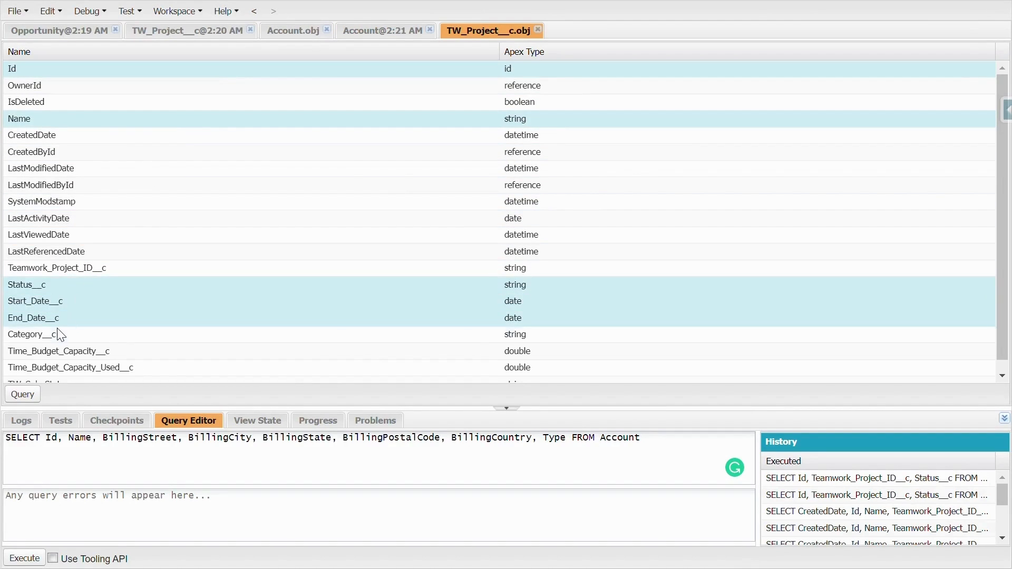
pyautogui.keyDown('ctrl'); pyautogui.click(58, 332); pyautogui.keyUp('ctrl')
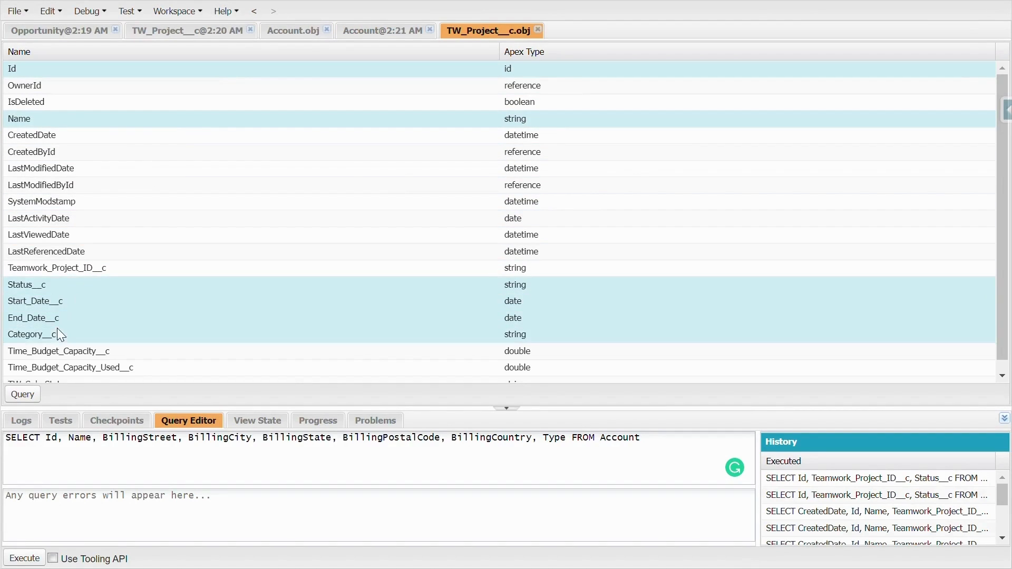
pyautogui.click(26, 398)
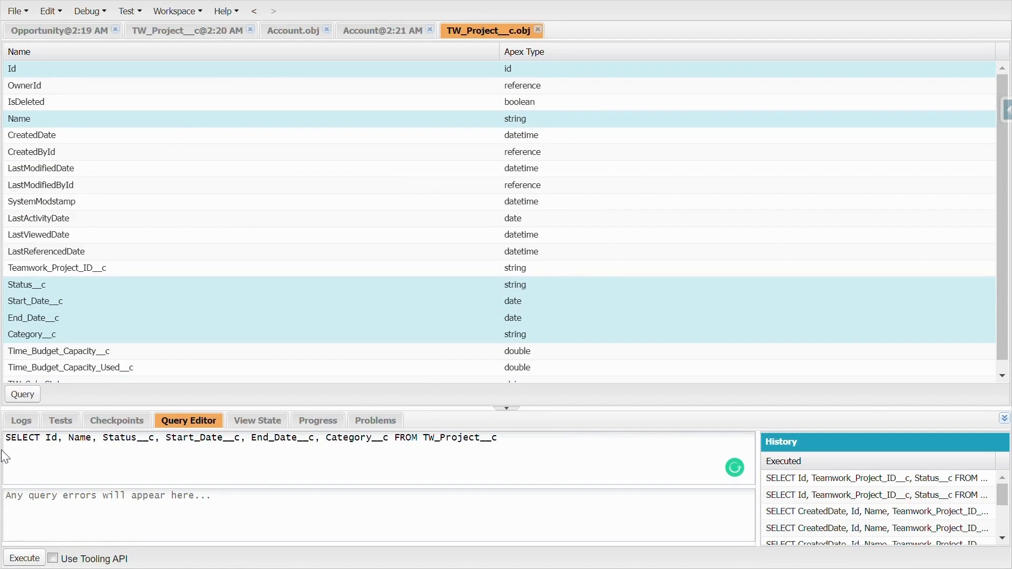
pyautogui.click(25, 558)
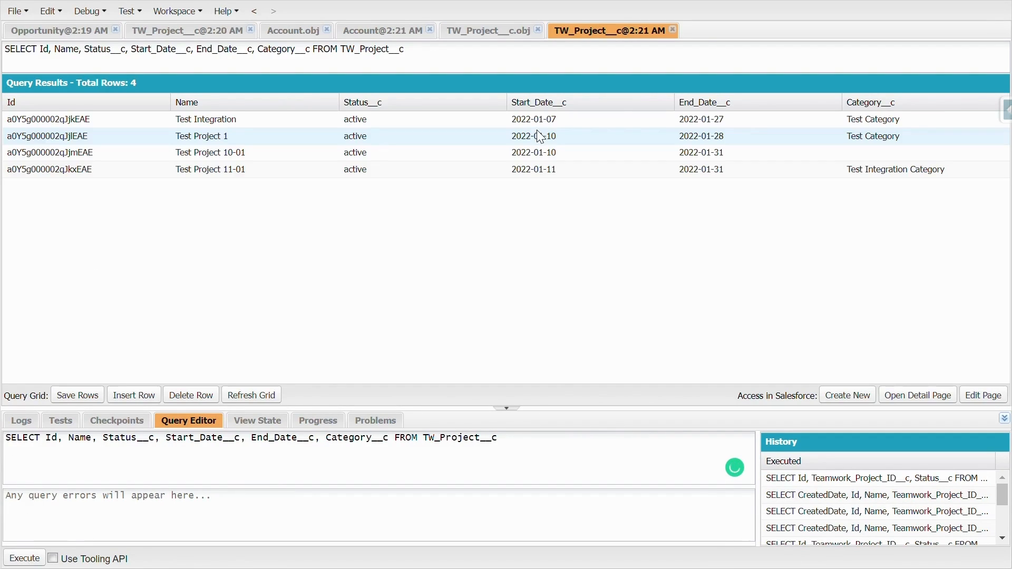